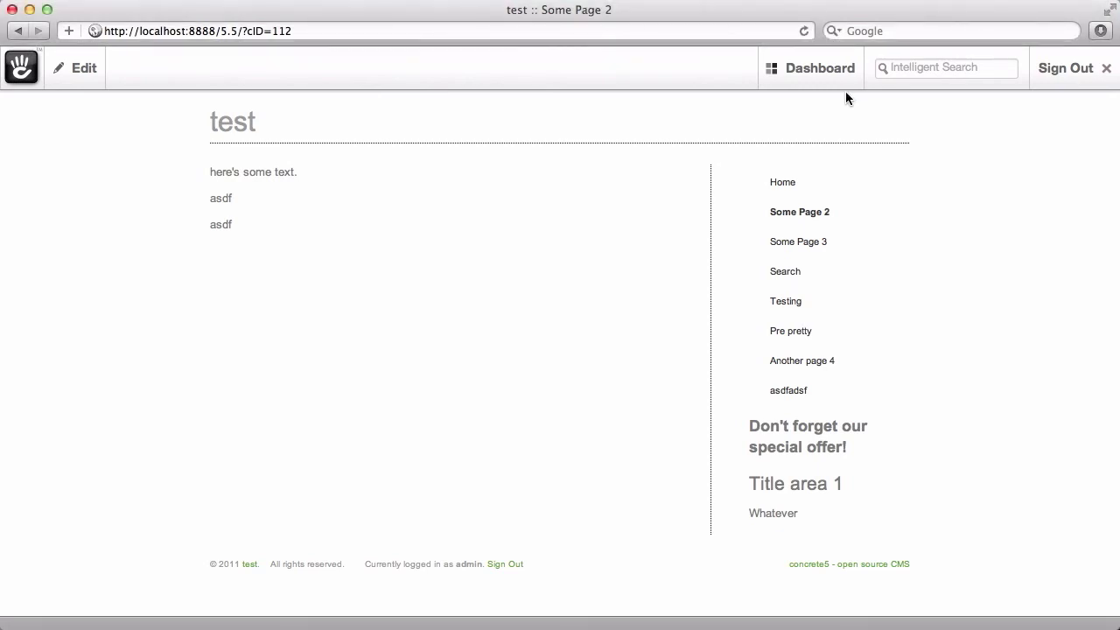
Bring up the Dashboard overview menu over Some Page 2
mouse_move(826, 91)
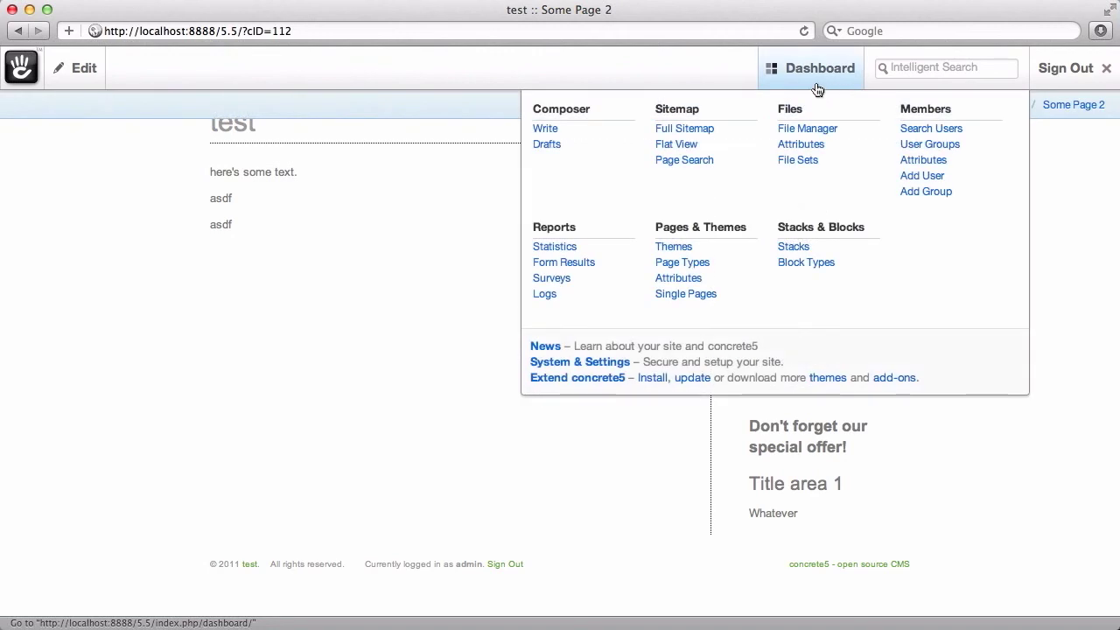
Go to Extend concrete5 and choose Connect Now on the Connect to Community page
left_click(830, 377)
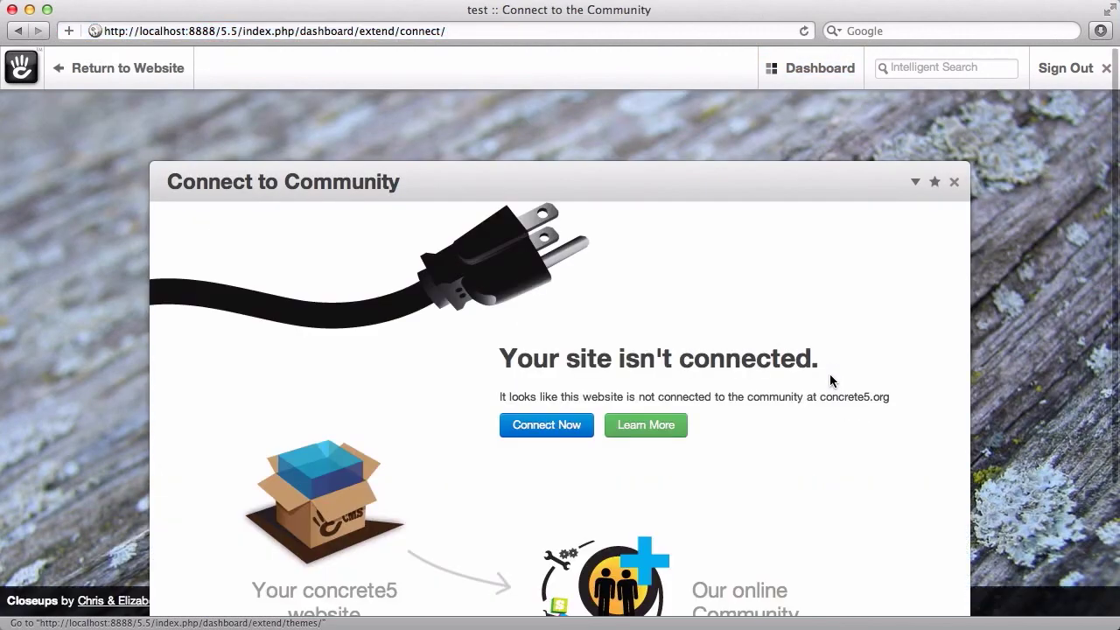
scroll(829, 377, "down", 1)
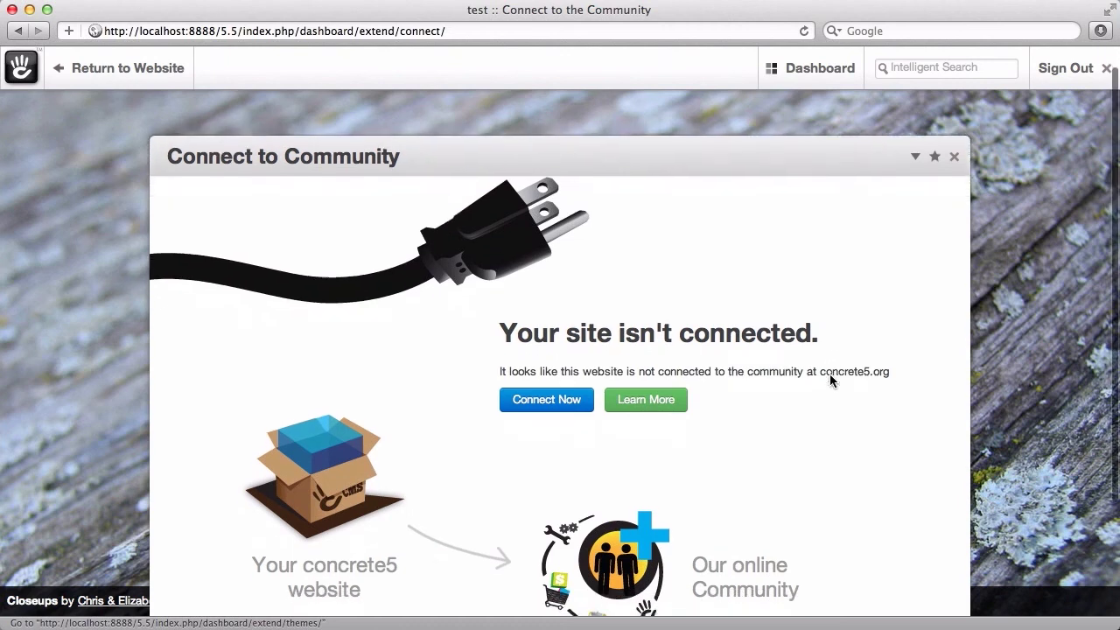
scroll(830, 374, "down", 3)
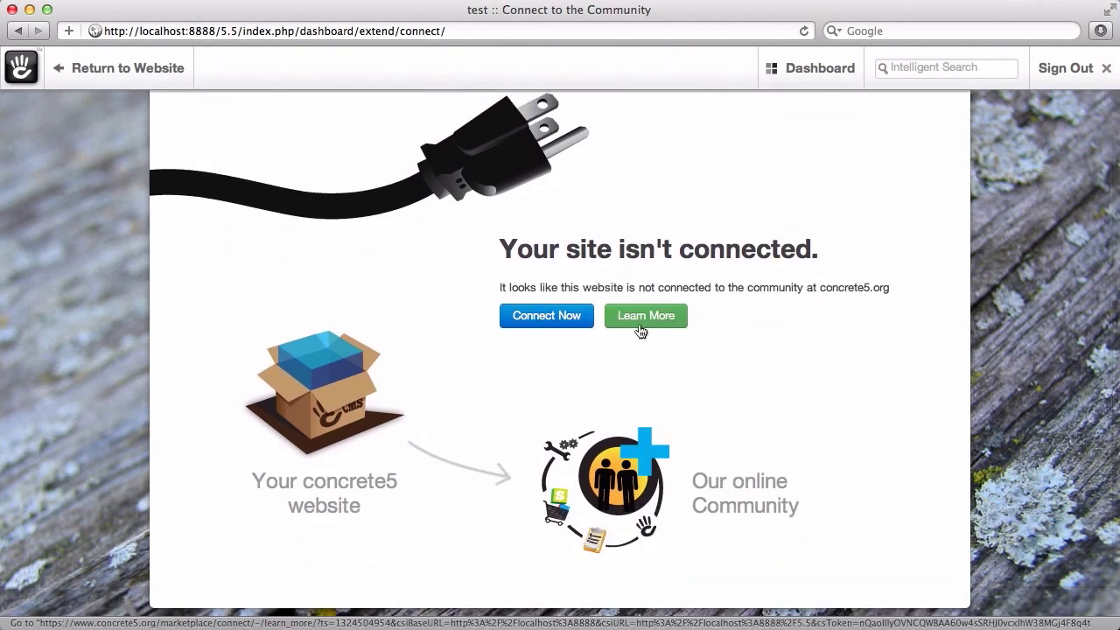
left_click(584, 324)
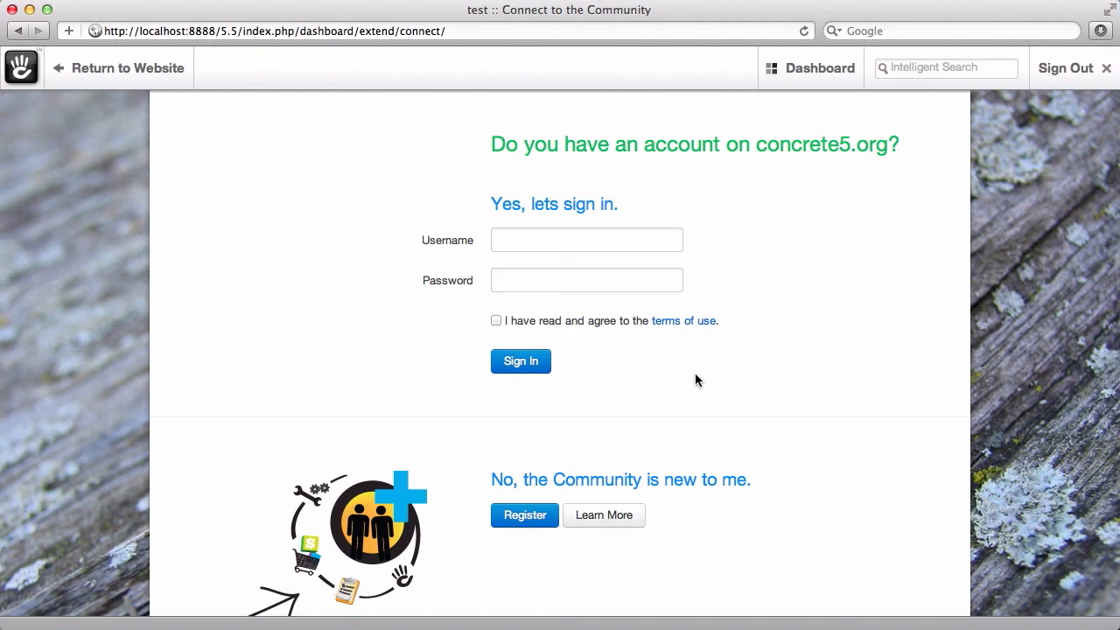
Sign in with the concrete5.org username and password, accept the terms, and send the non-secure form
left_click(578, 241)
type("frz")
key("Tab")
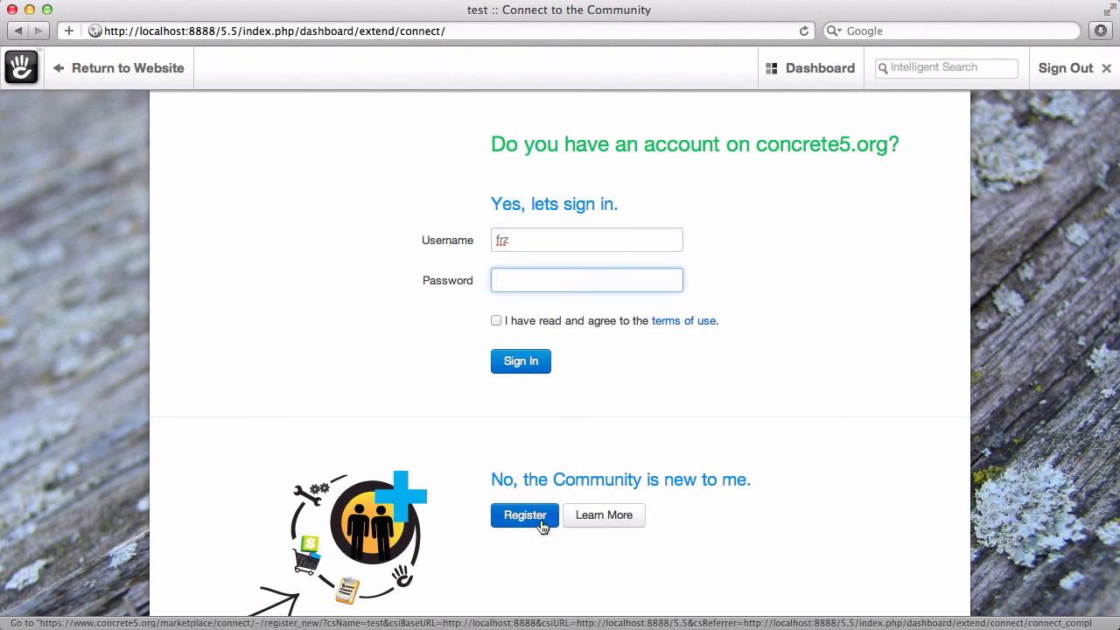
type("*****")
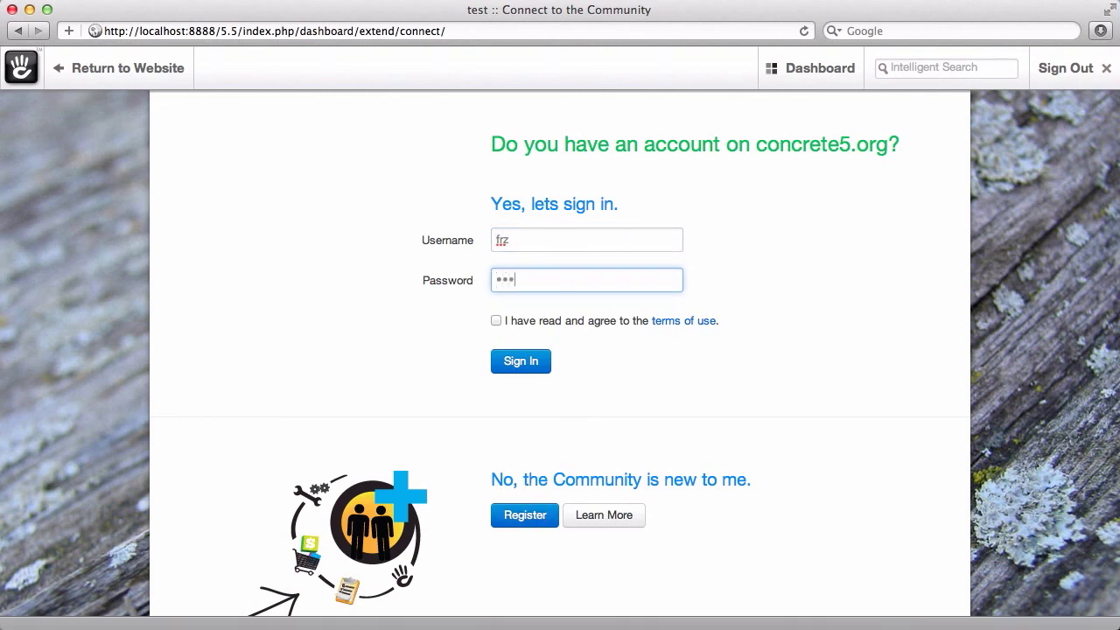
type("******")
left_click(496, 321)
left_click(514, 361)
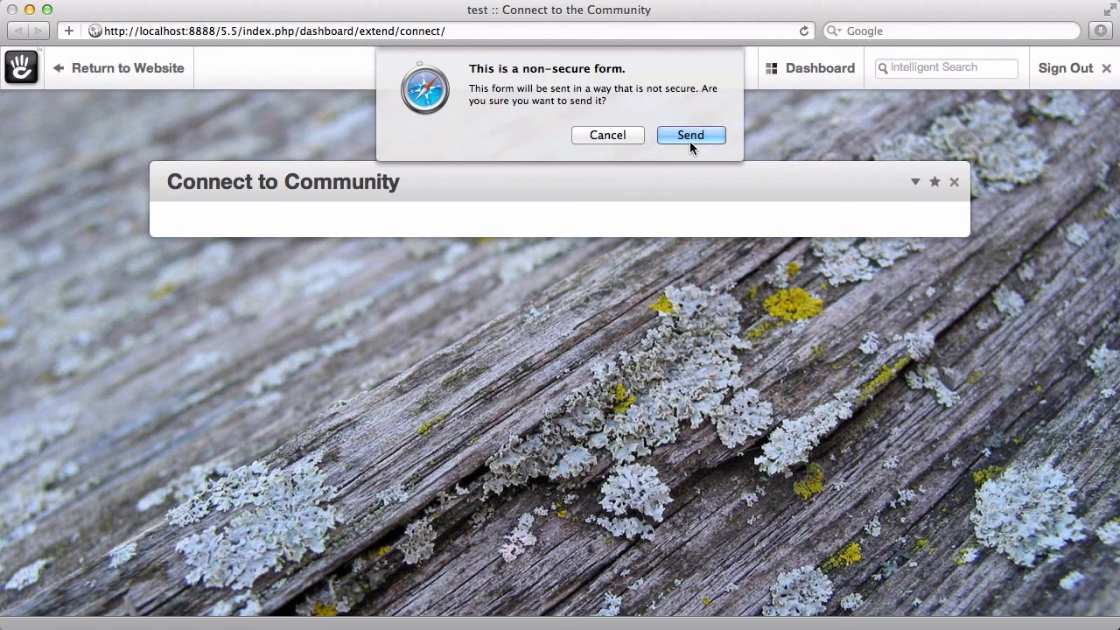
left_click(690, 141)
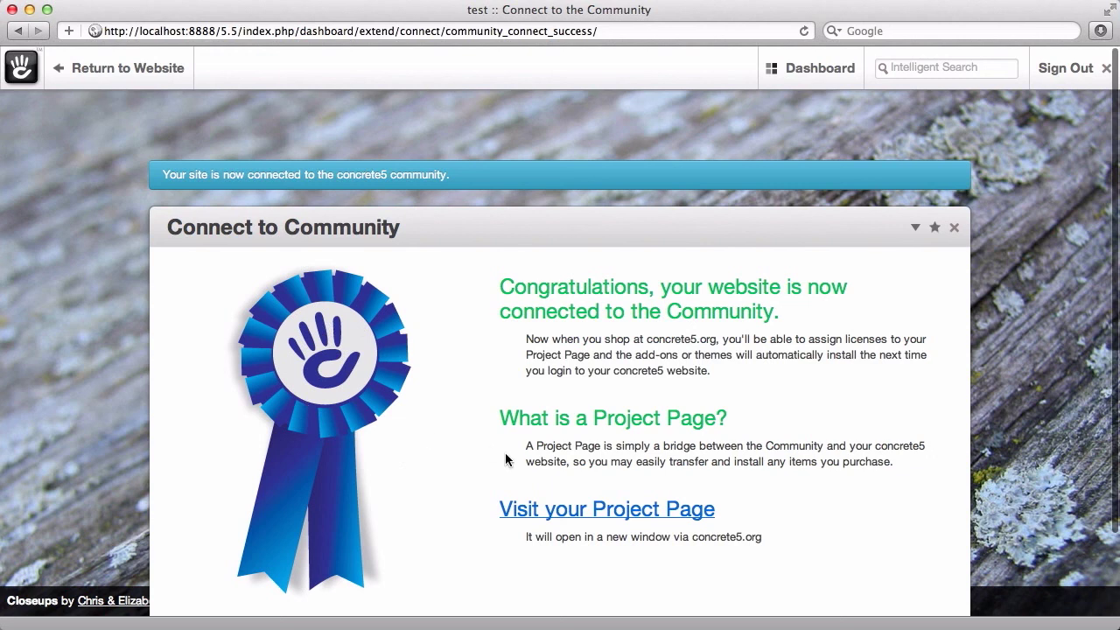
Open the 'test' Project Page in a new tab and scroll to its management team and add-ons
left_click(579, 512)
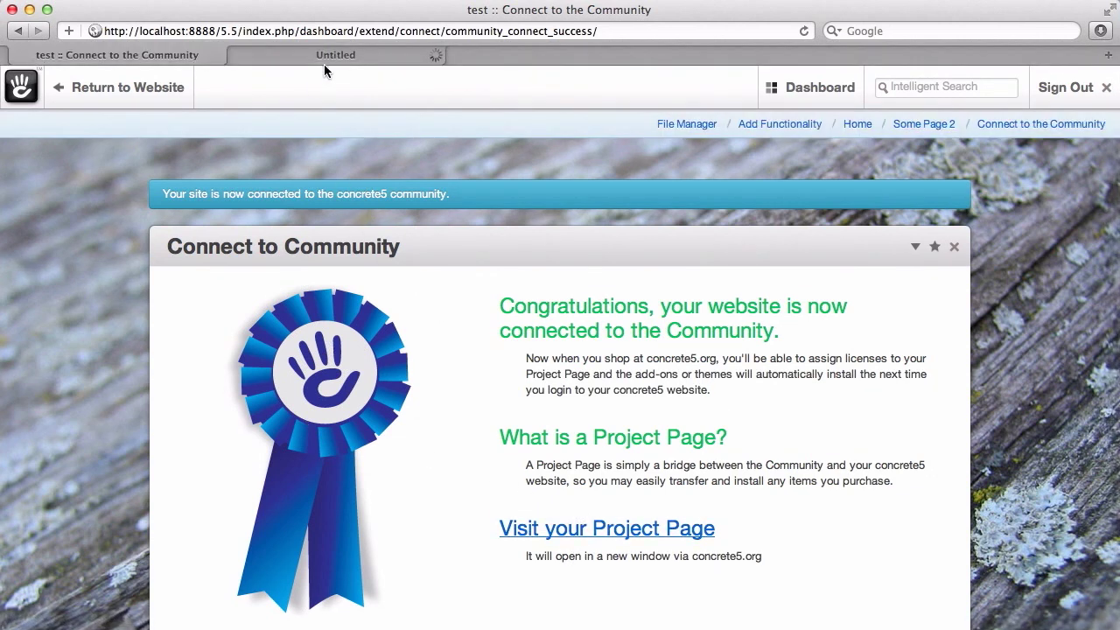
left_click(332, 59)
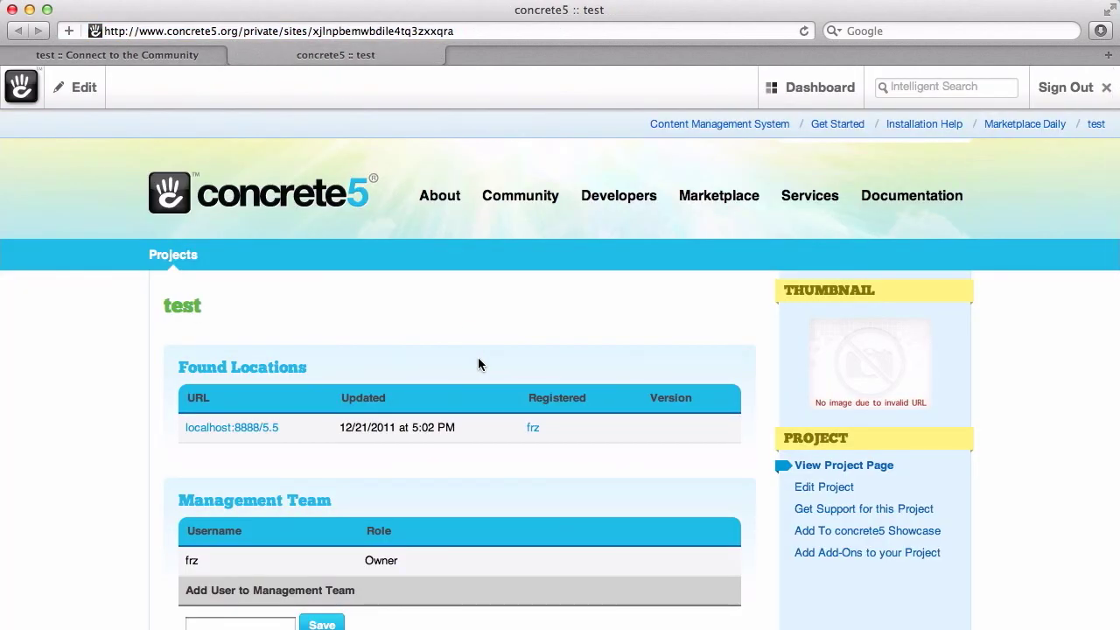
scroll(478, 352, "down", 5)
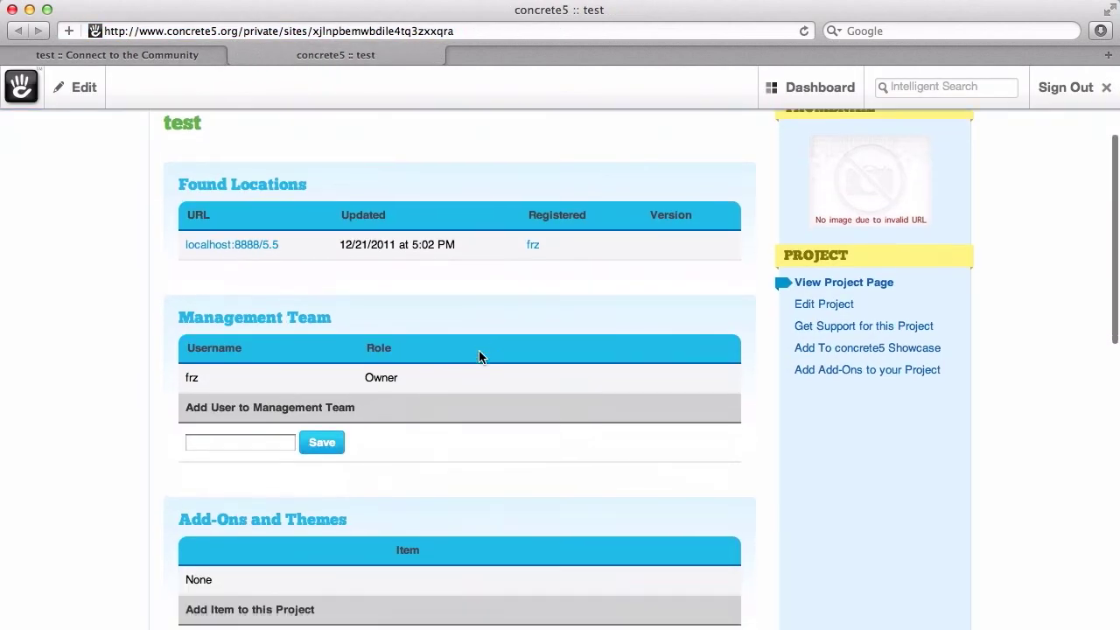
scroll(479, 357, "down", 1)
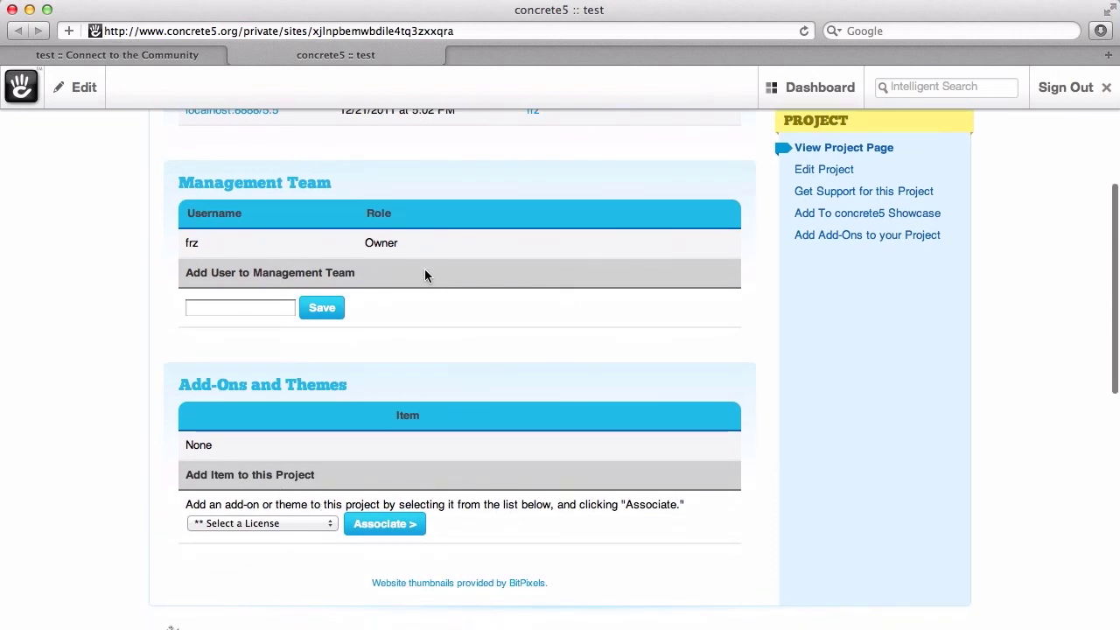
Browse marketplace themes on the site and add Neutrino at $35.00 to the cart, then close checkout
left_click(202, 57)
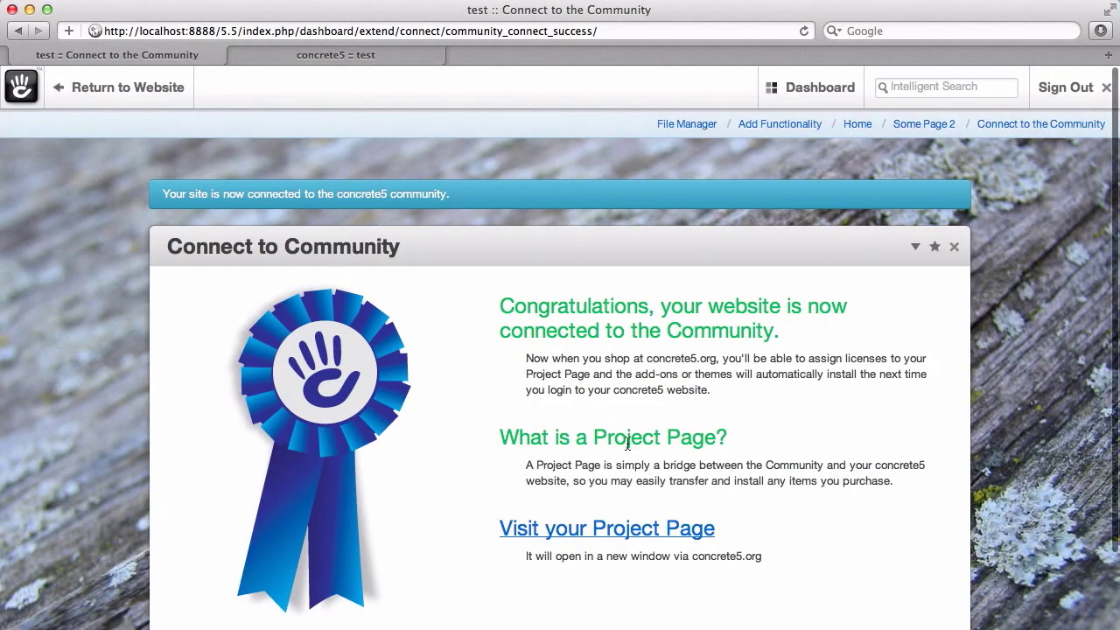
mouse_move(832, 105)
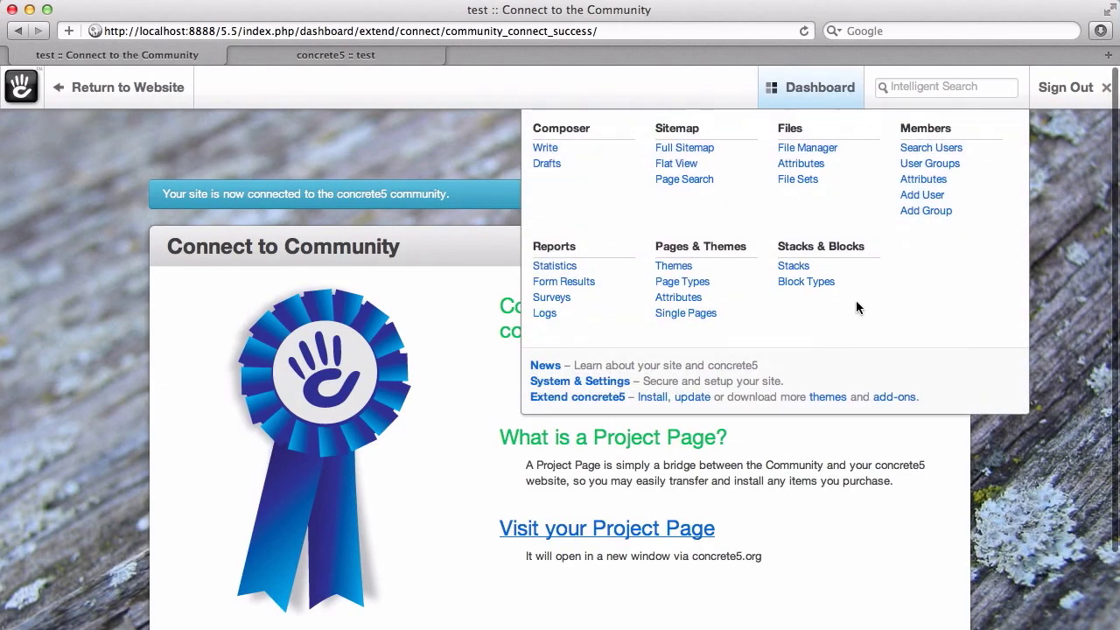
left_click(829, 394)
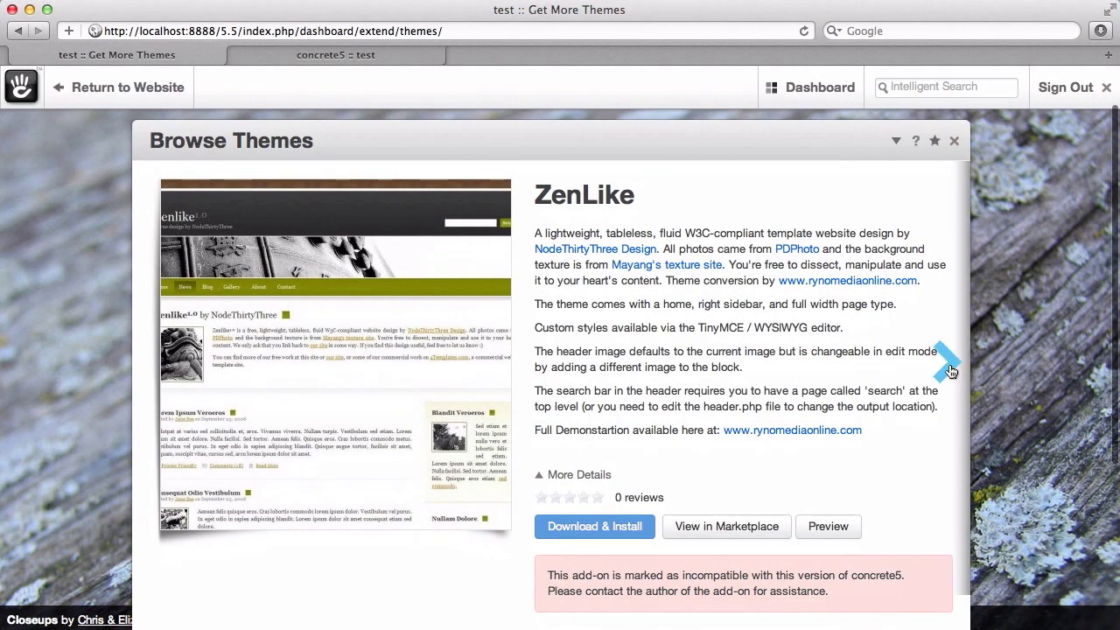
left_click(951, 371)
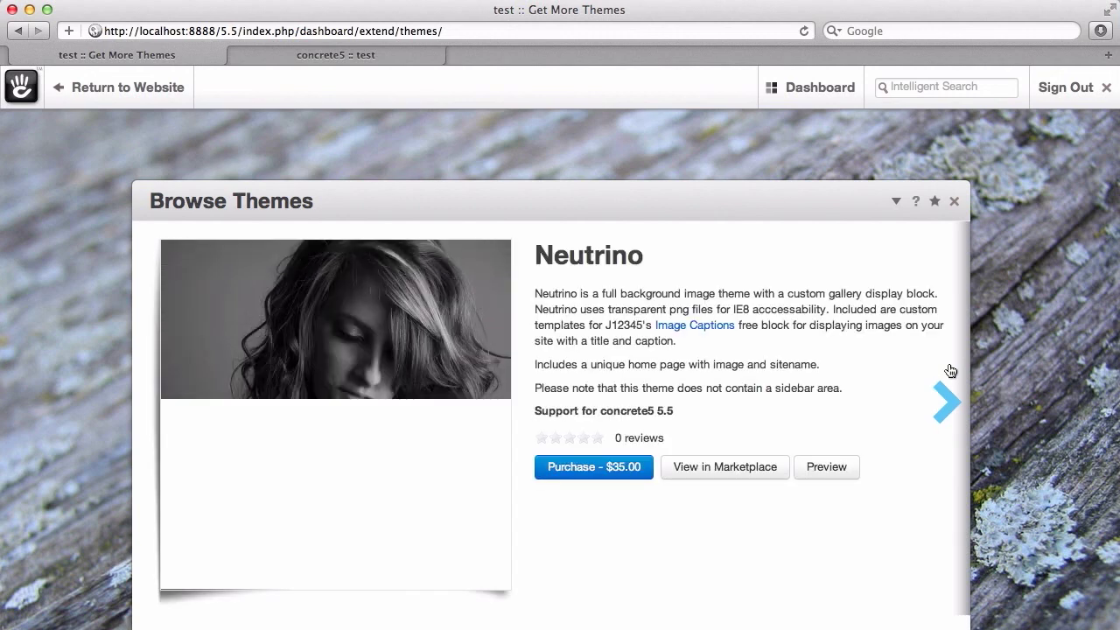
left_click(606, 472)
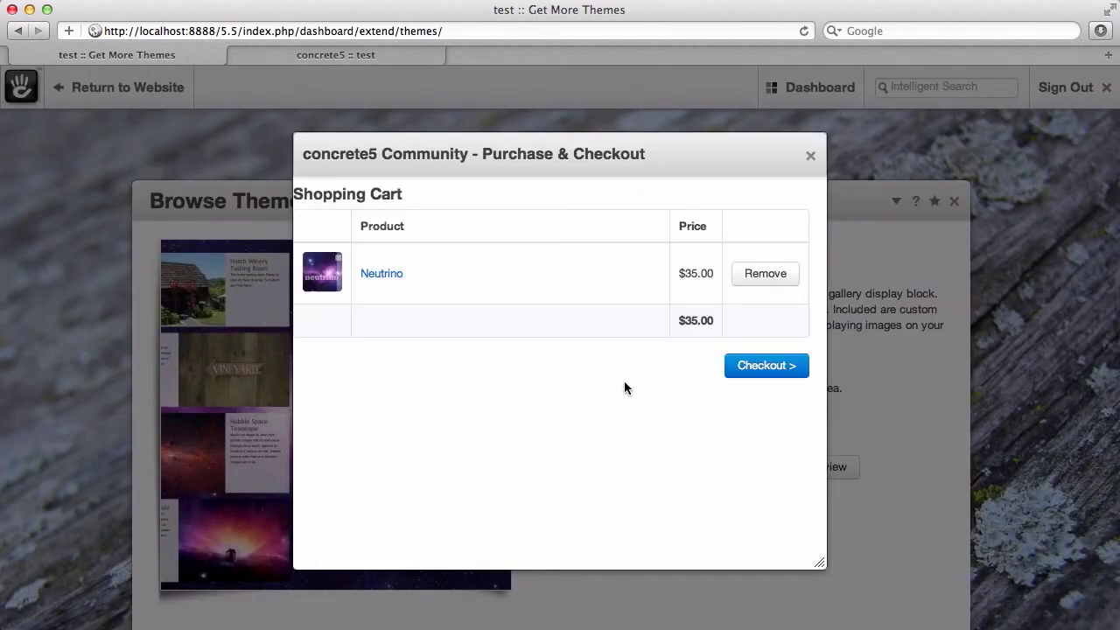
left_click(812, 158)
Return to the 'test' project page showing location localhost:8888/5.5 and its management team
left_click(375, 54)
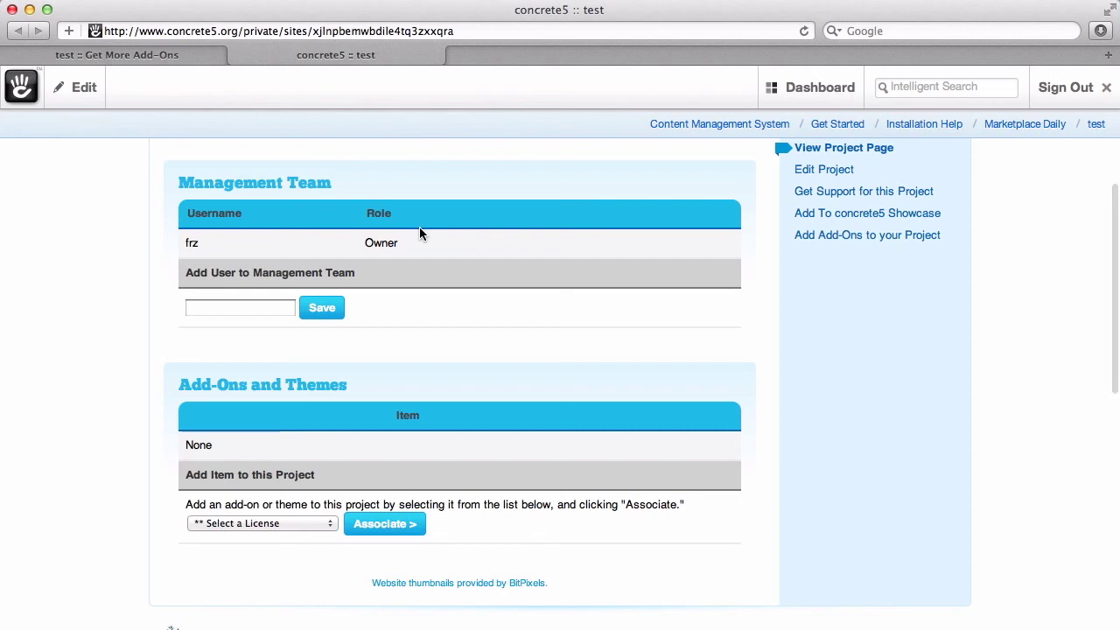
scroll(420, 232, "up", 5)
scroll(420, 232, "up", 1)
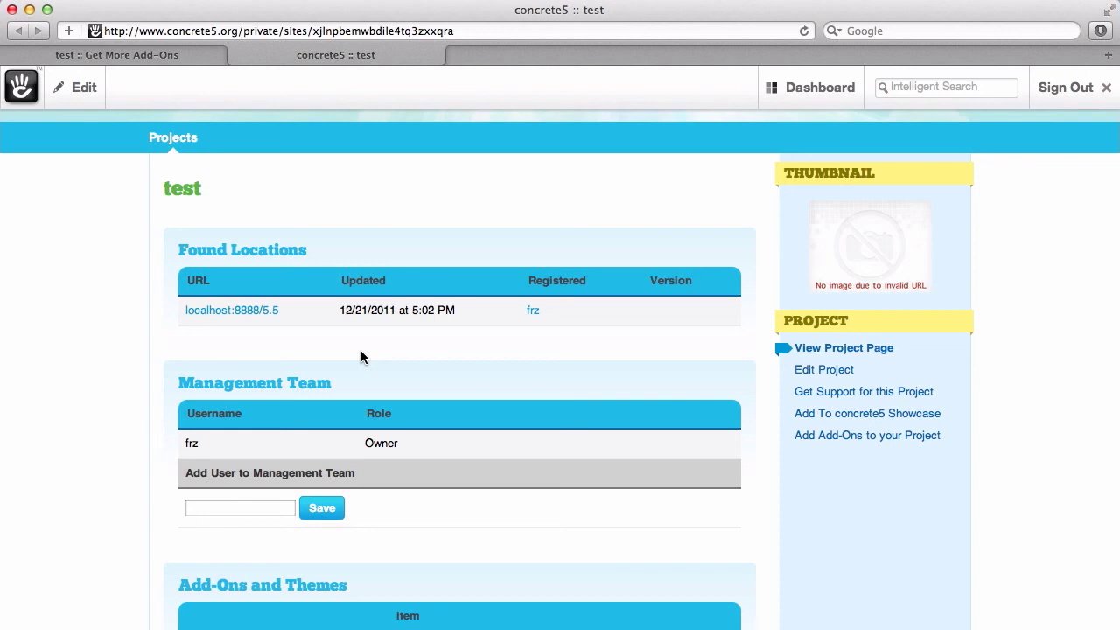
scroll(362, 357, "down", 2)
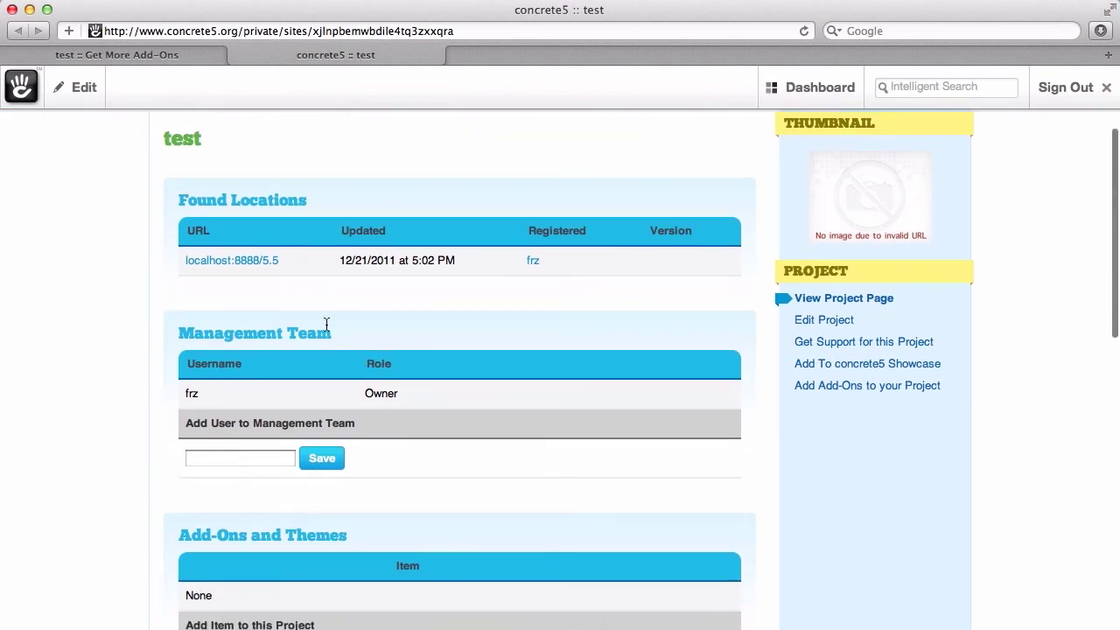
Add another user by username to the management team as a Contributor, then scroll to Add-Ons and Themes
left_click(235, 459)
type("andrew")
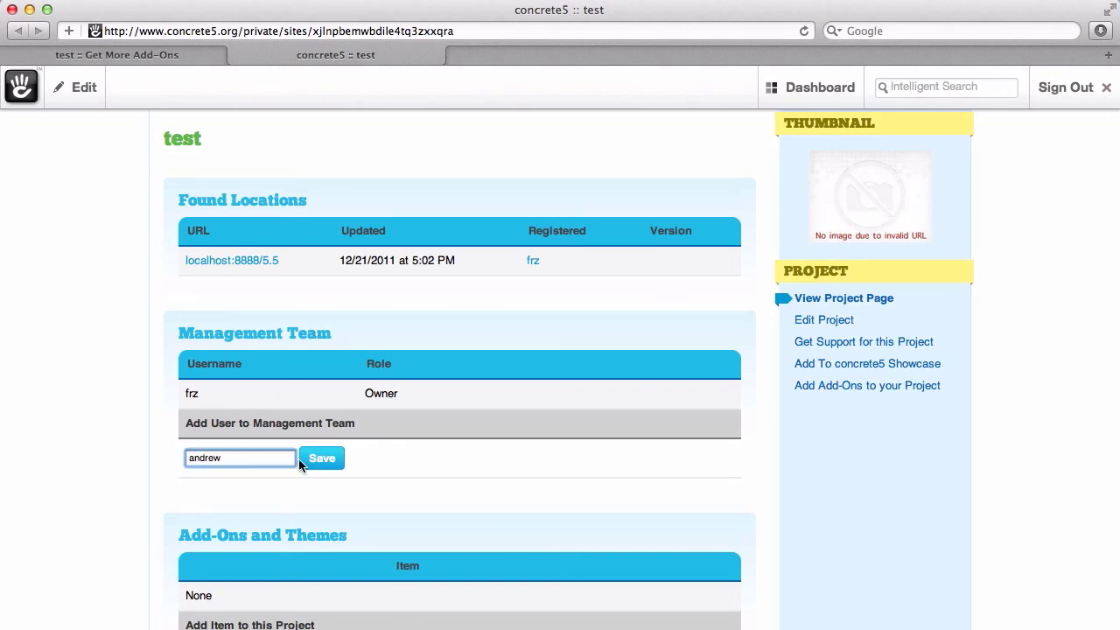
left_click(320, 471)
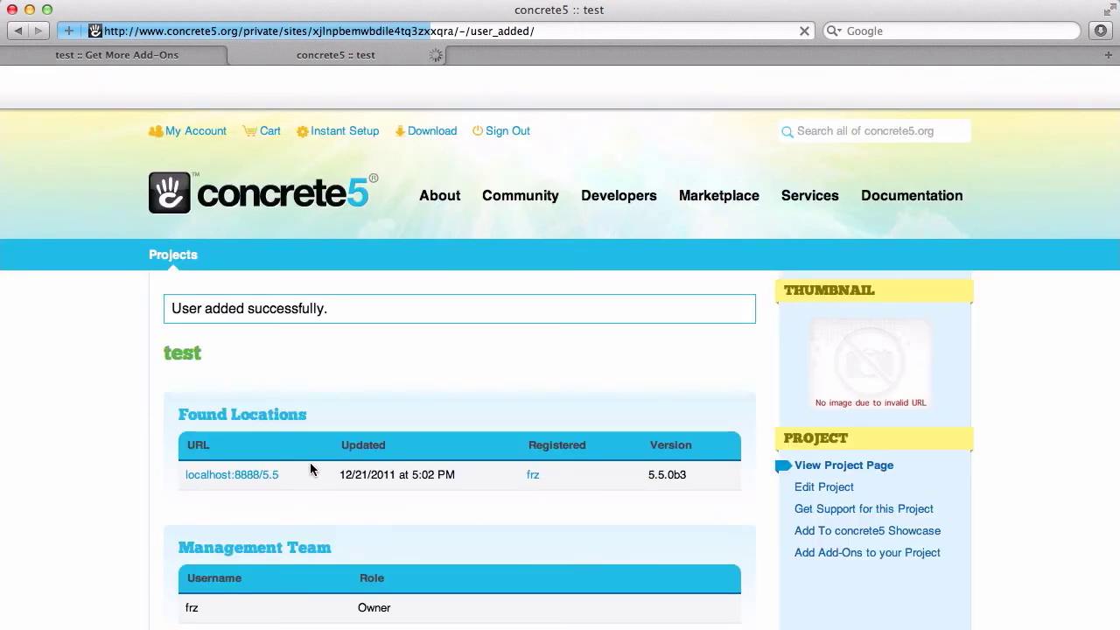
scroll(310, 462, "down", 4)
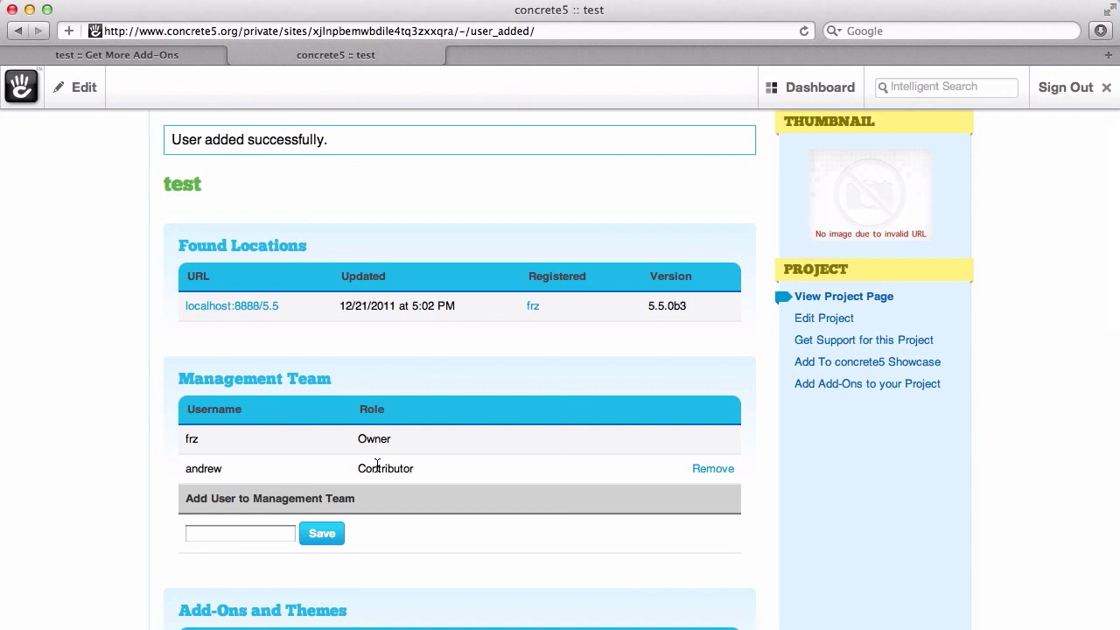
scroll(377, 465, "down", 1)
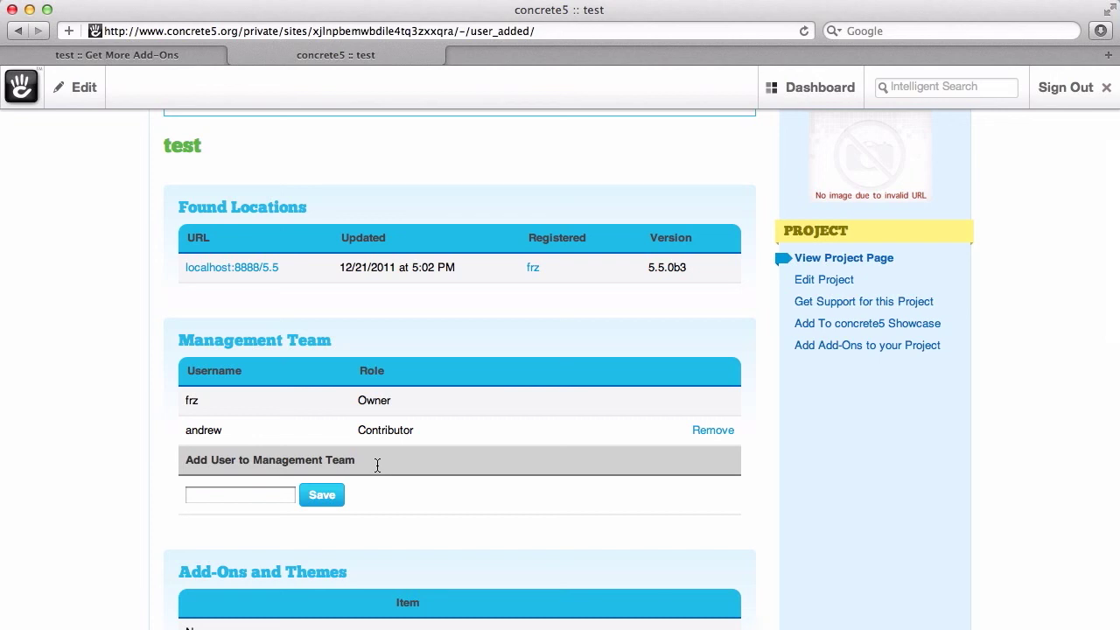
scroll(377, 464, "down", 5)
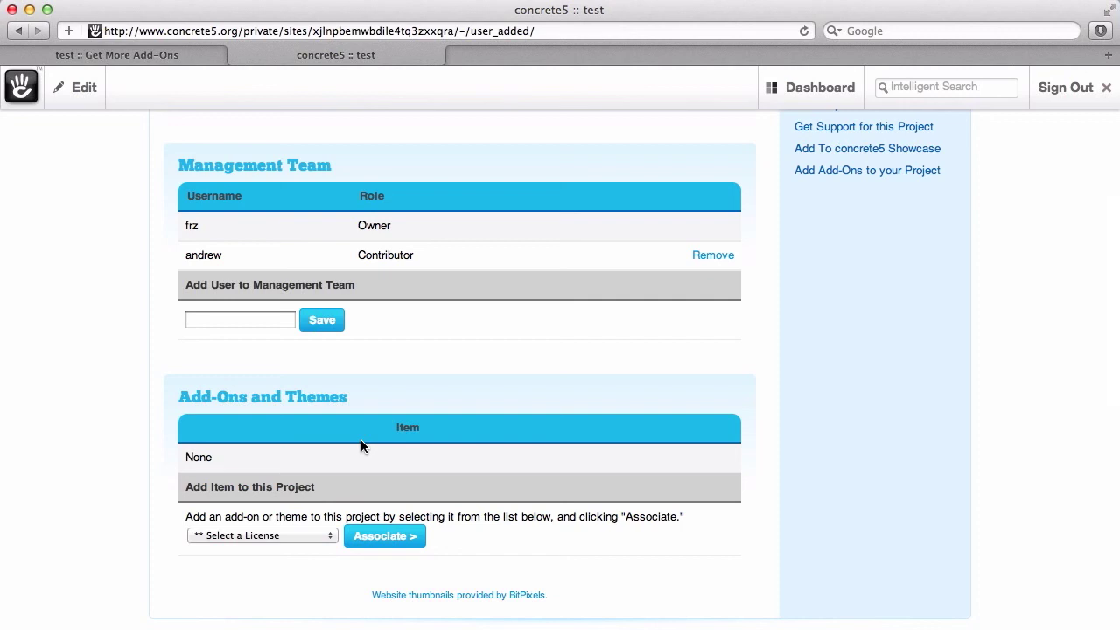
Select Domain Mapper under Select a License, associate it, and switch to the 'test :: Get More Add-Ons' tab
left_click(317, 538)
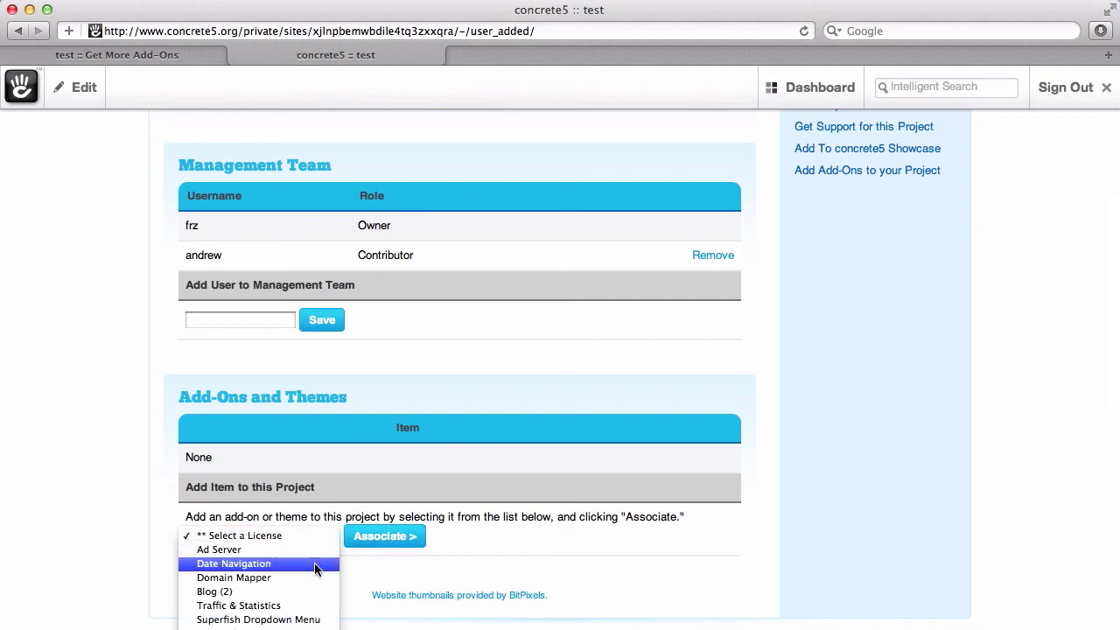
left_click(312, 578)
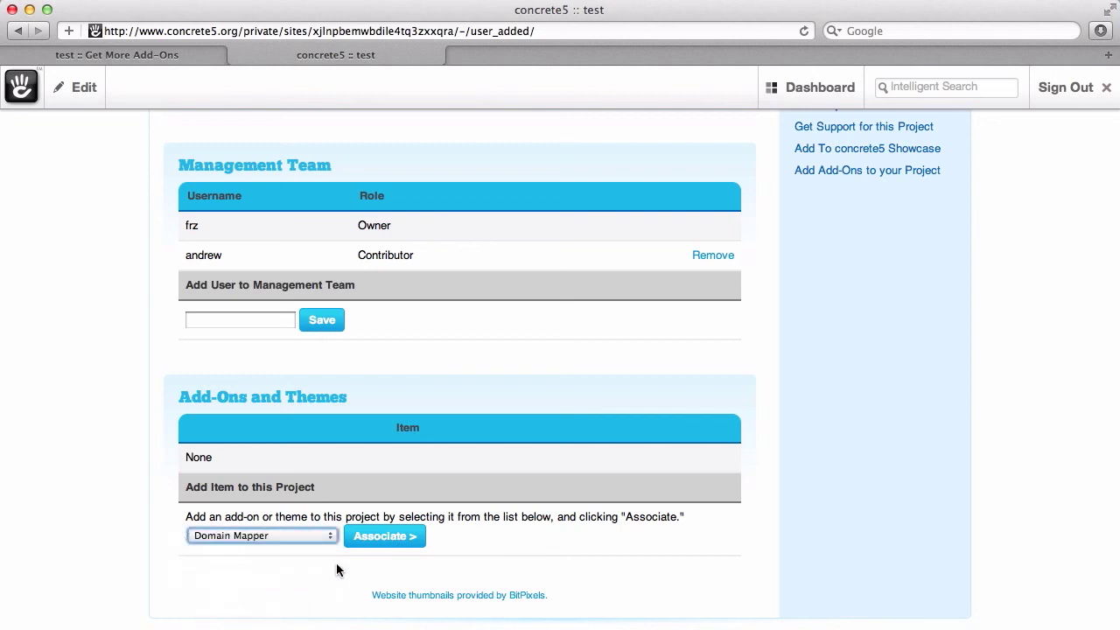
left_click(387, 549)
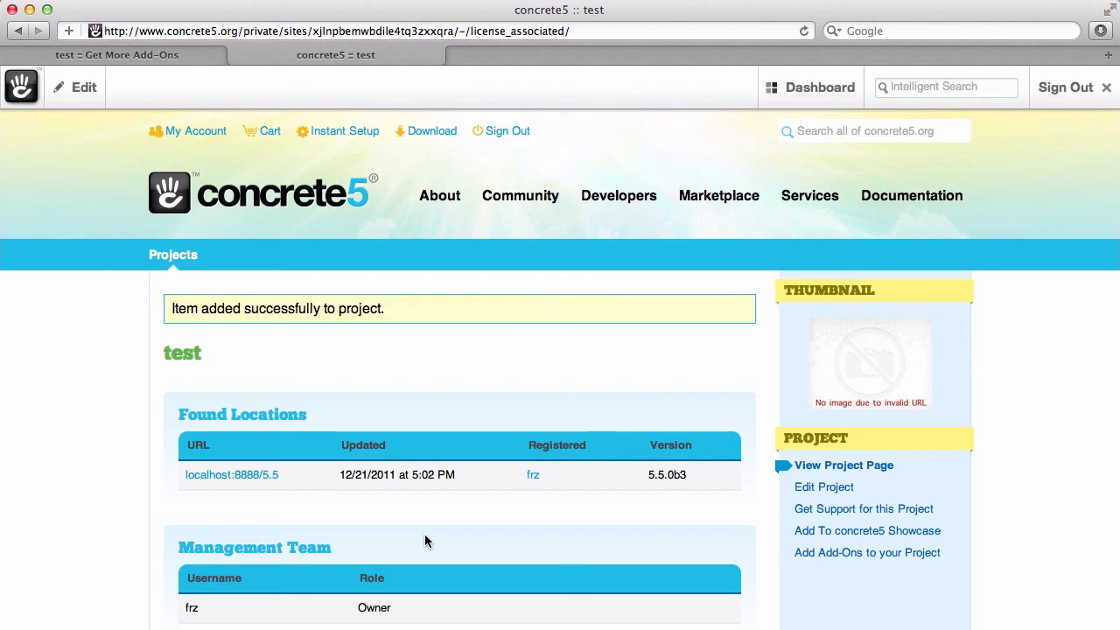
scroll(424, 538, "down", 3)
scroll(425, 537, "down", 5)
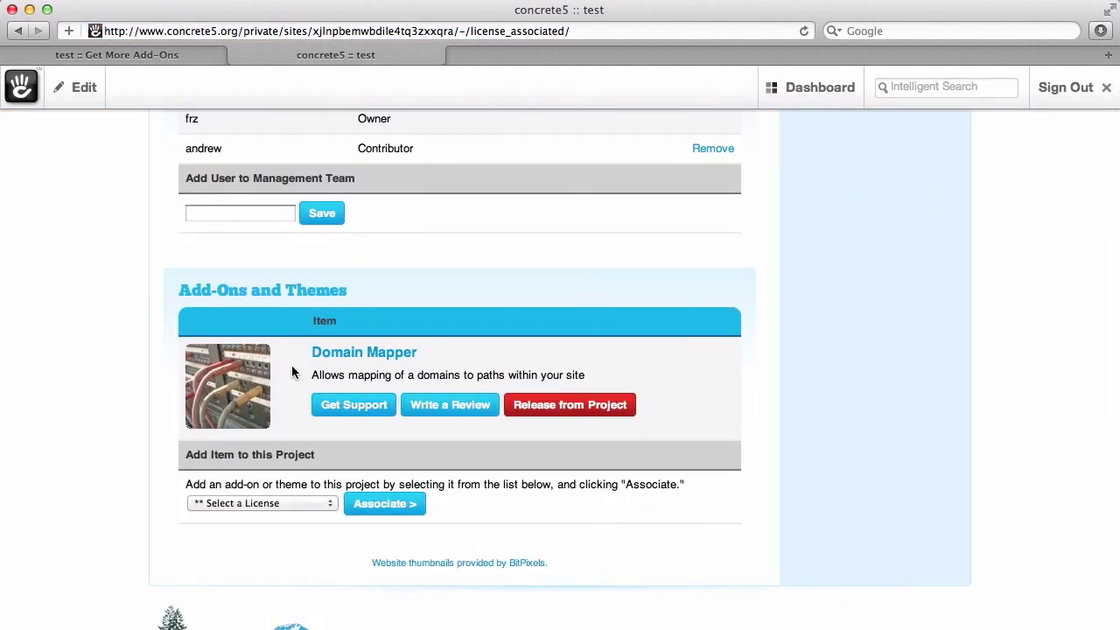
left_click(171, 55)
mouse_move(816, 88)
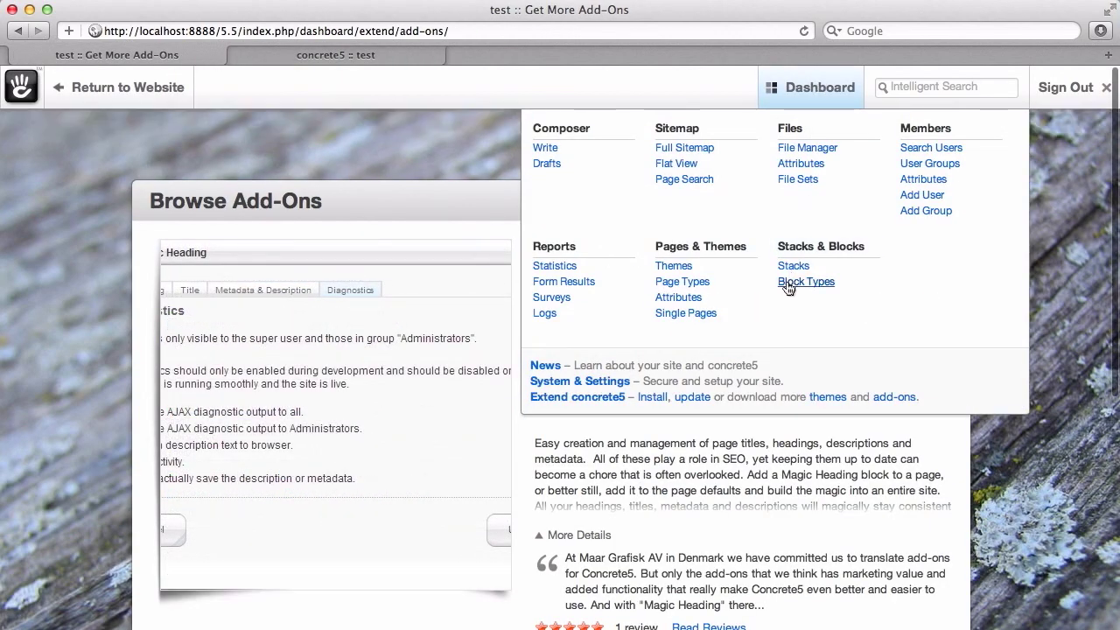
Download Domain Mapper from Extend concrete5, then return to the 'concrete5 :: test' project tab
left_click(602, 399)
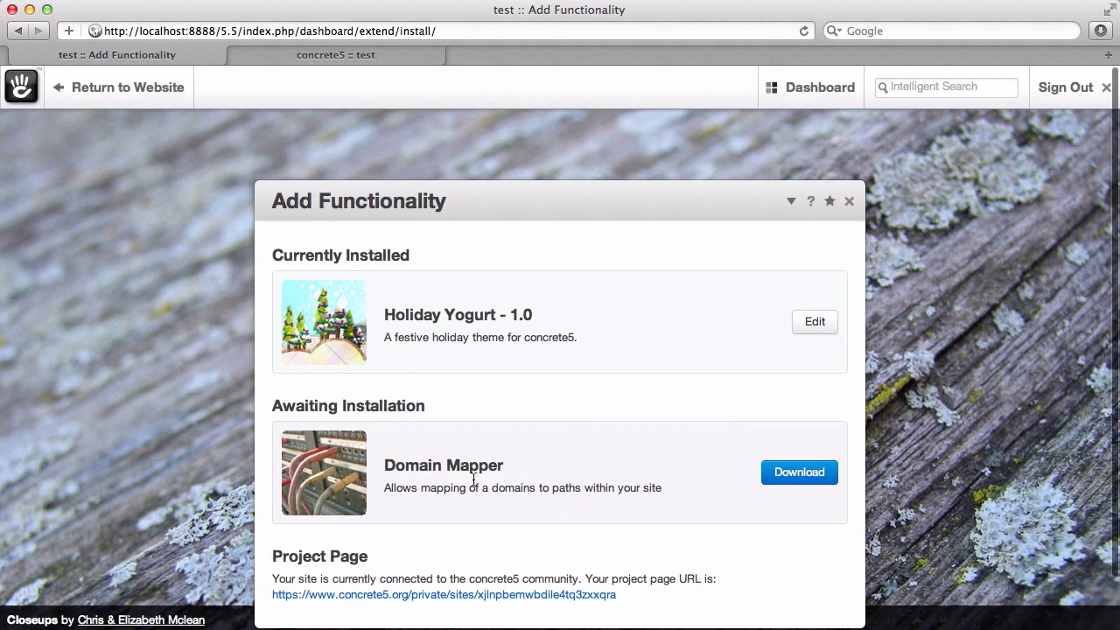
left_click(800, 477)
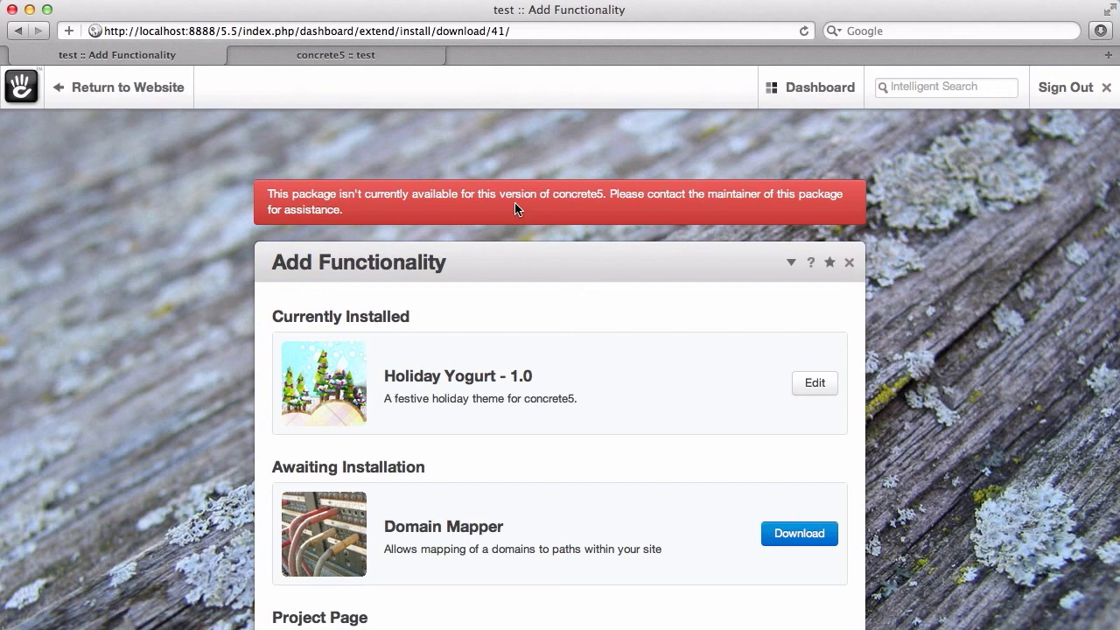
left_click(423, 48)
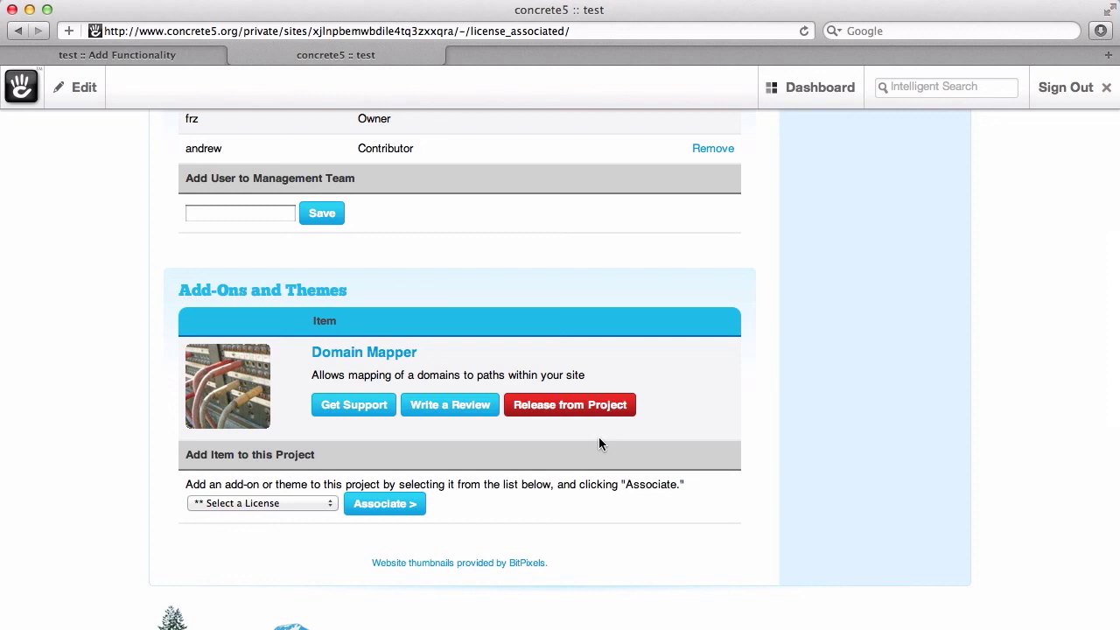
Release Domain Mapper from the project, then delete the 'test' project via Edit Project and confirm
left_click(595, 407)
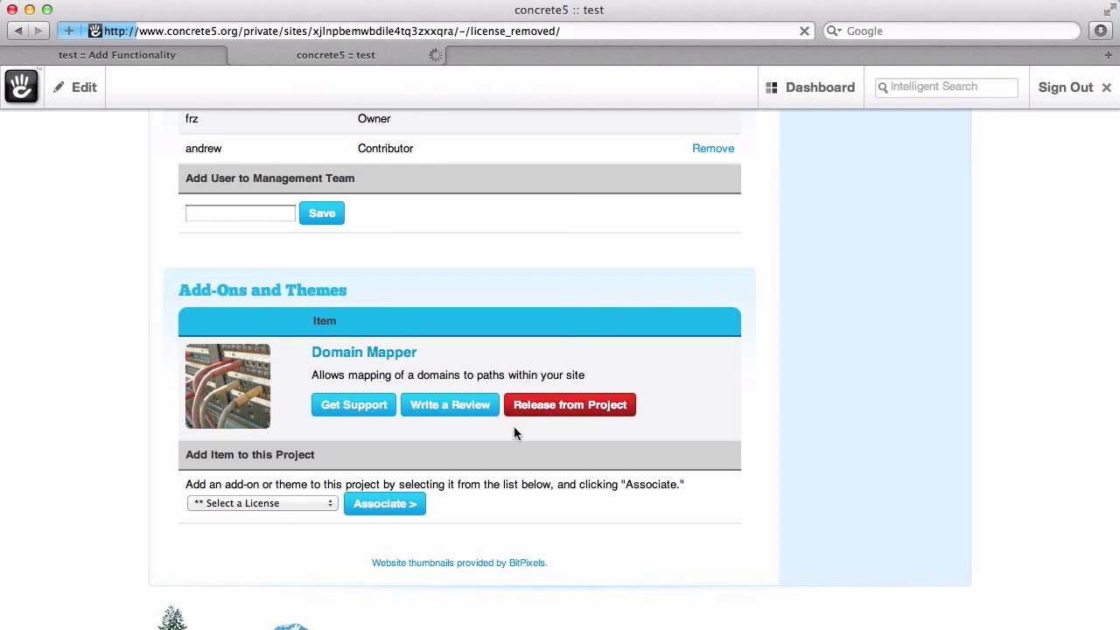
scroll(642, 444, "down", 4)
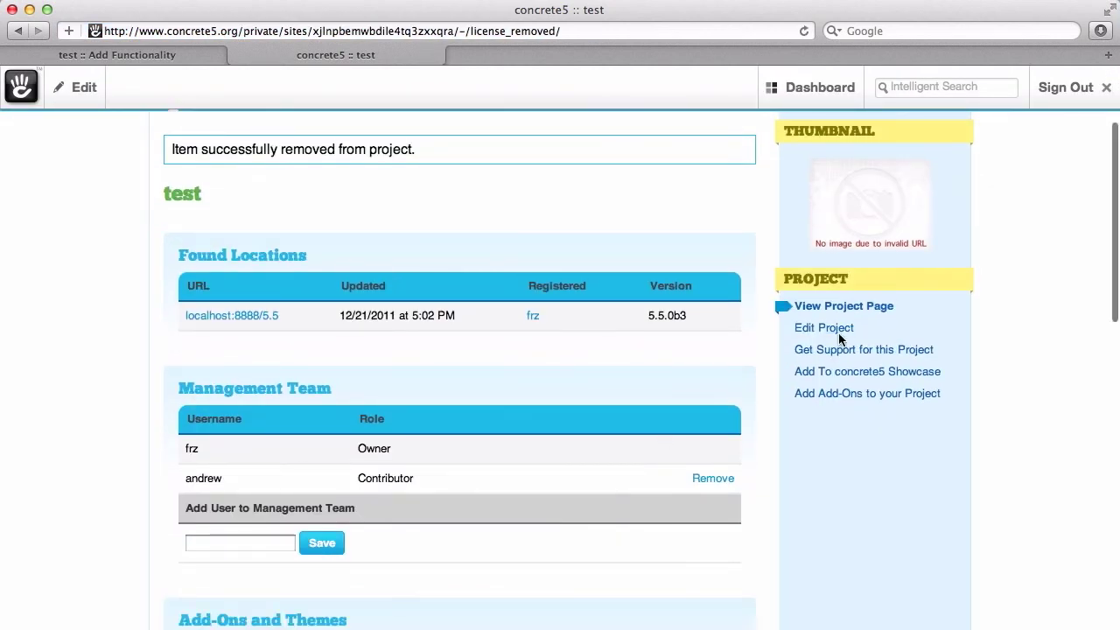
left_click(840, 333)
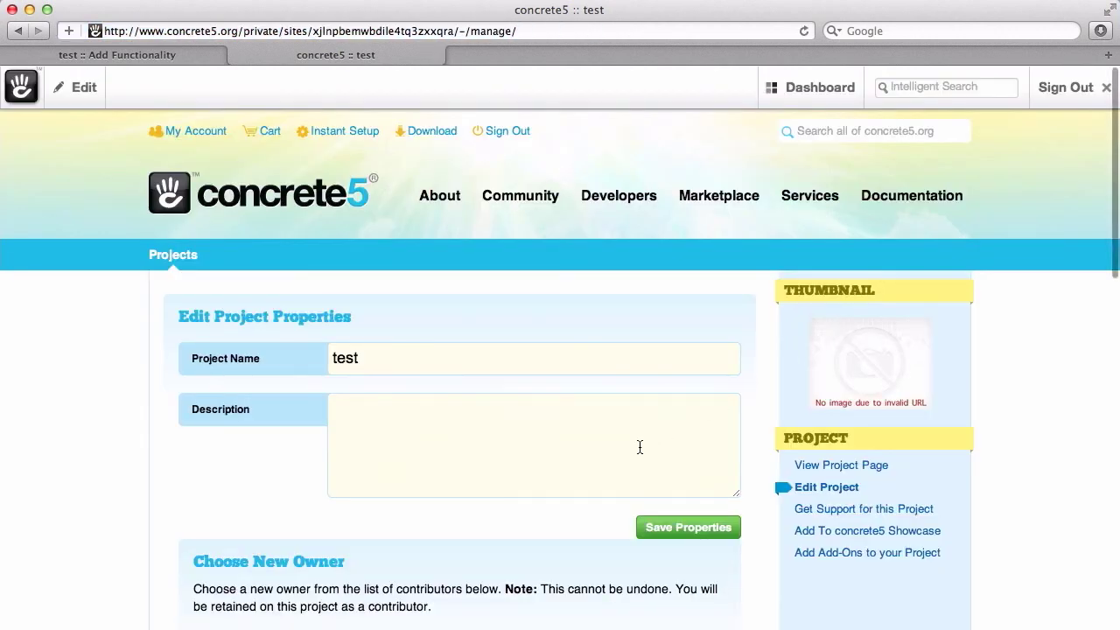
scroll(619, 455, "down", 2)
scroll(618, 455, "down", 1)
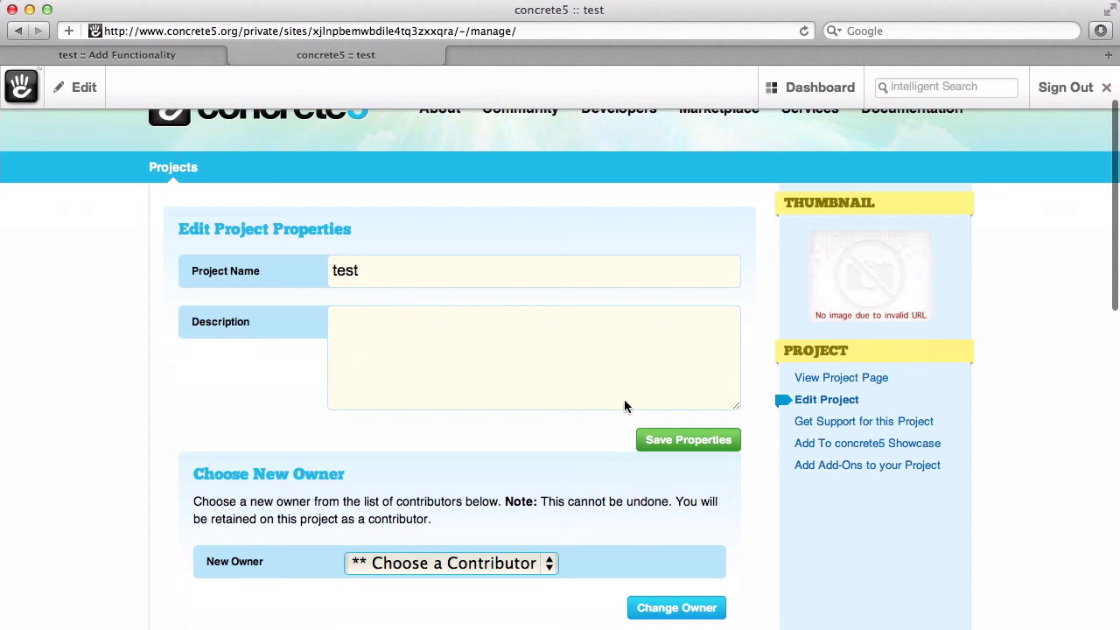
scroll(615, 431, "down", 8)
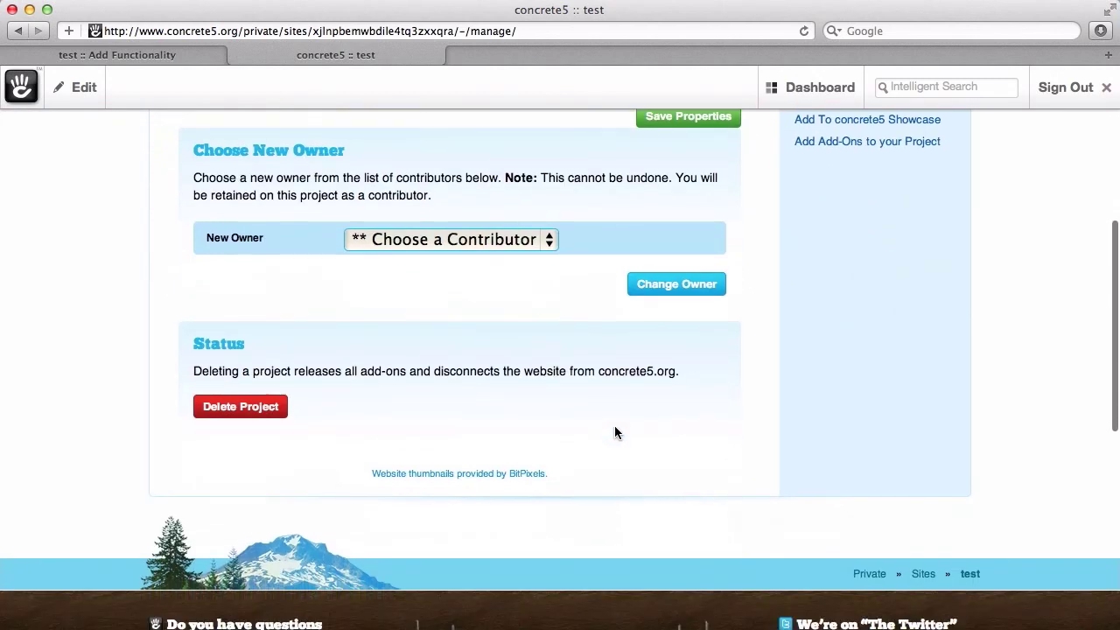
left_click(546, 239)
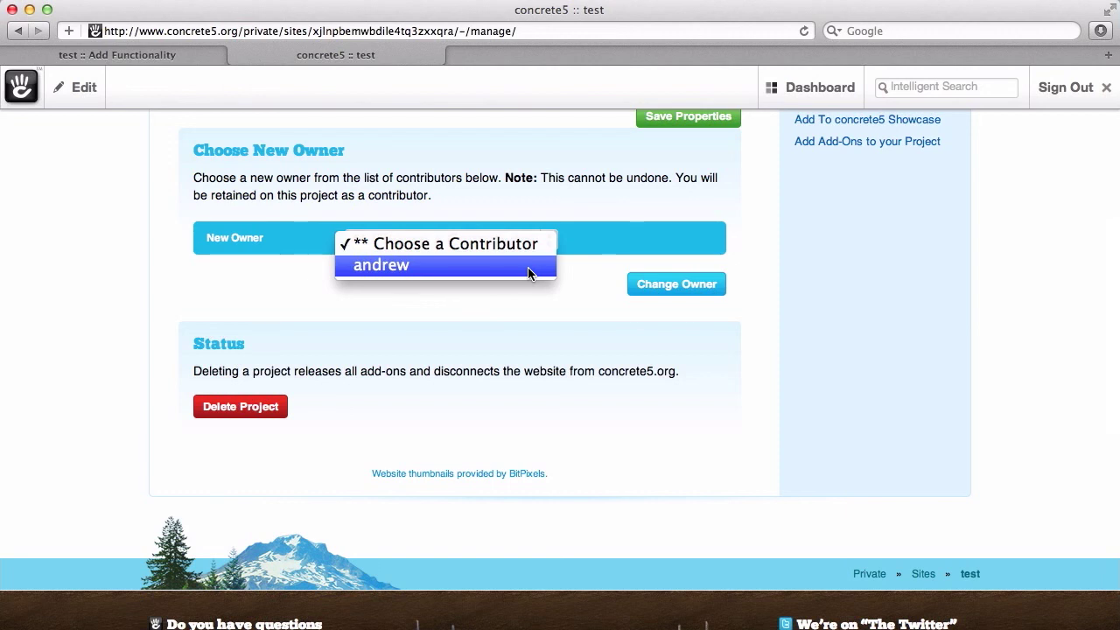
left_click(257, 417)
left_click(257, 415)
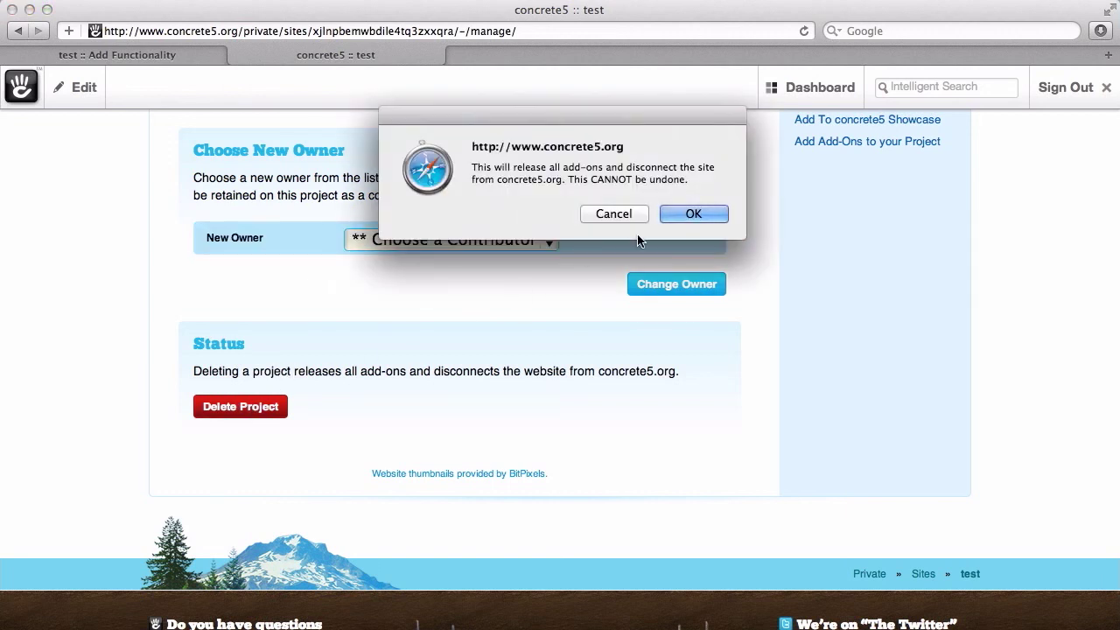
left_click(677, 213)
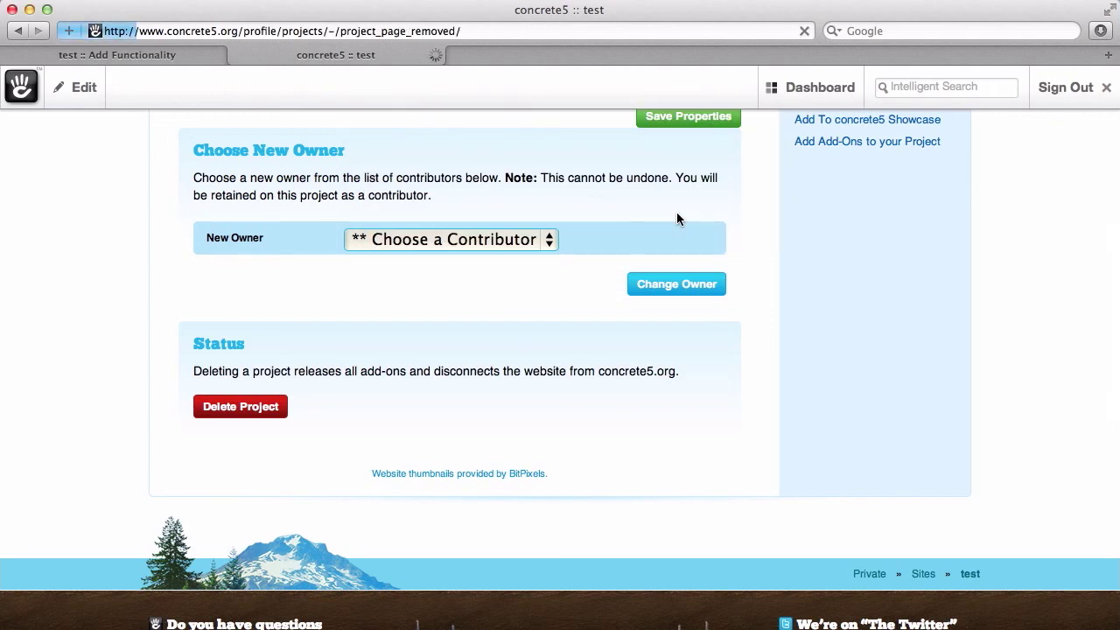